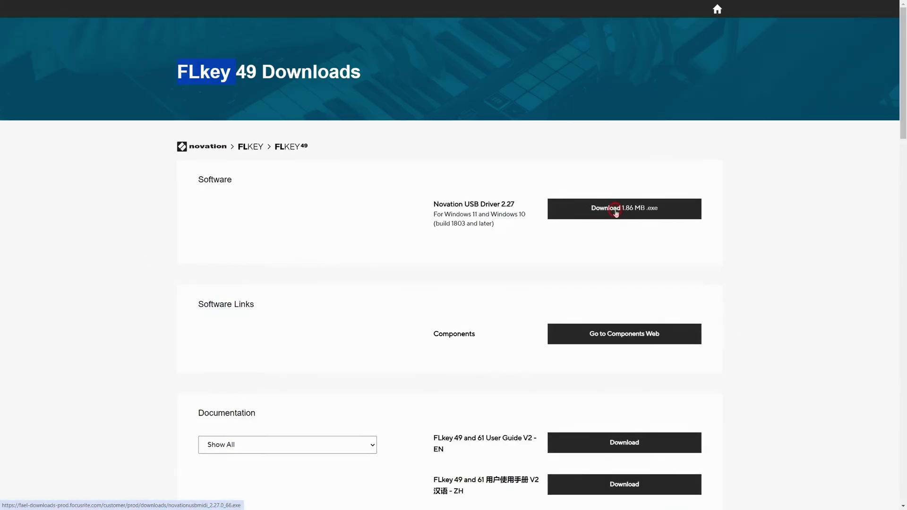
Download the Novation USB Driver 2.27 and install it, accepting the license agreement.
{"action": "left_click", "coordinate": [616, 213]}
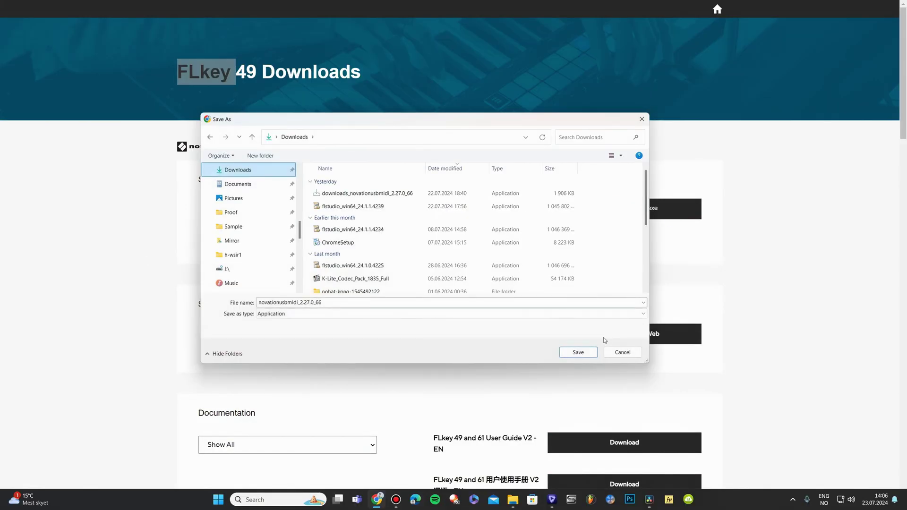
{"action": "left_click", "coordinate": [578, 352]}
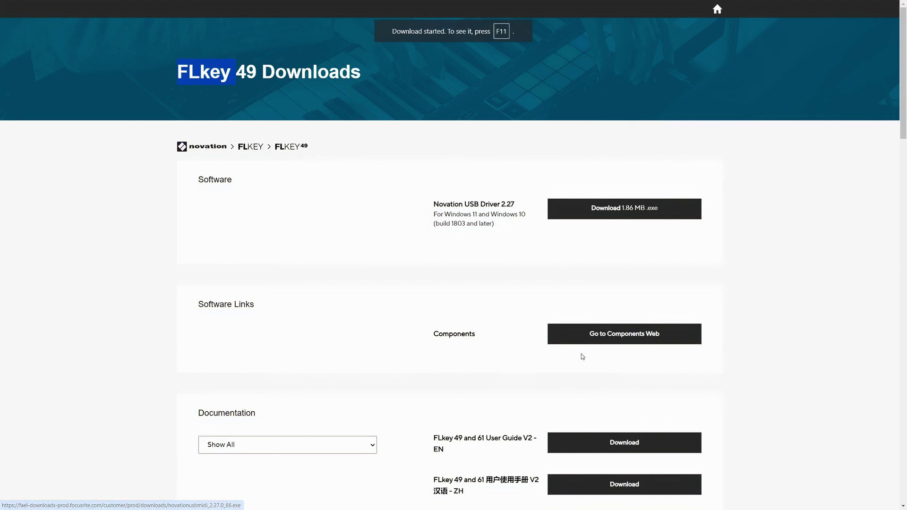
{"action": "double_click", "coordinate": [297, 165]}
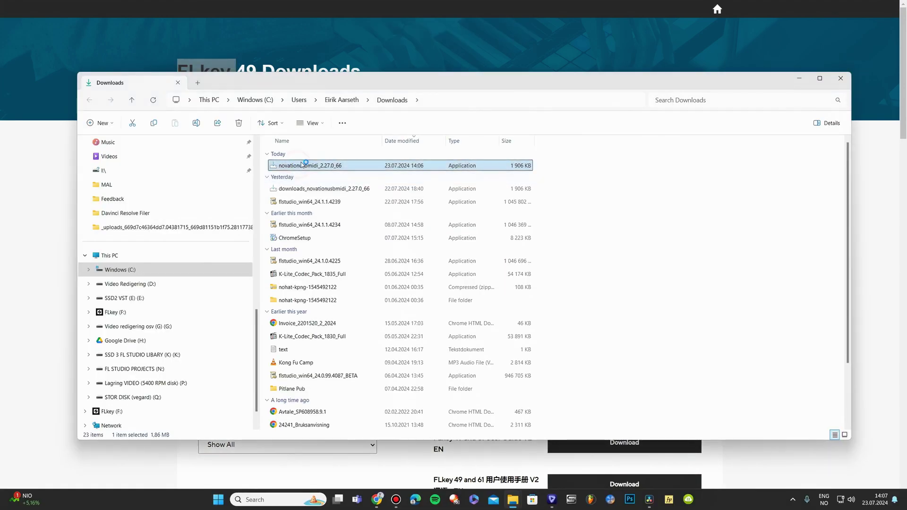
{"action": "left_click", "coordinate": [499, 318]}
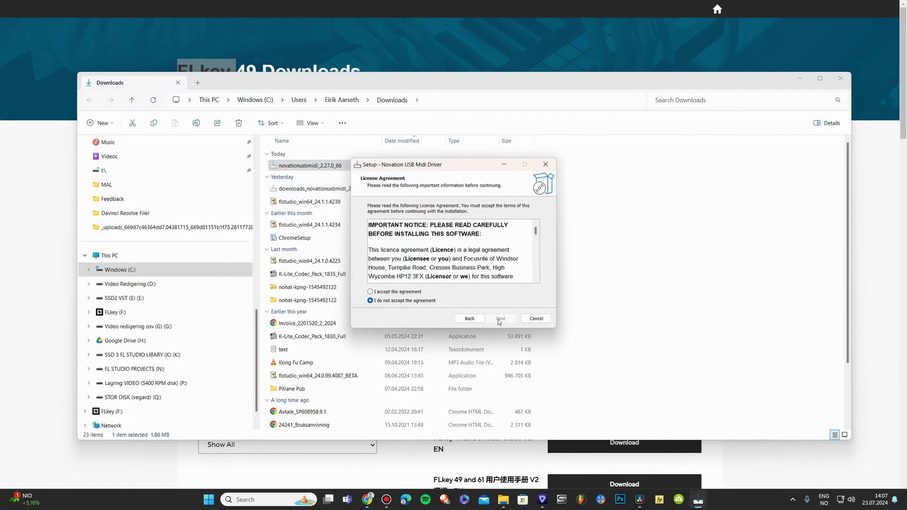
{"action": "left_click", "coordinate": [370, 292]}
{"action": "left_click", "coordinate": [501, 318]}
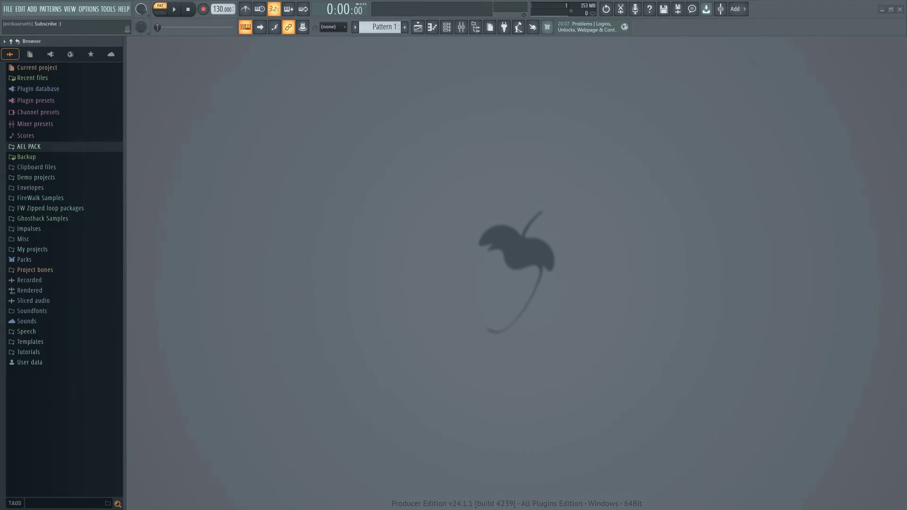
Open FL Studio's MIDI settings, refresh the device list, and close the Mixer and Channel rack.
{"action": "left_click", "coordinate": [89, 9]}
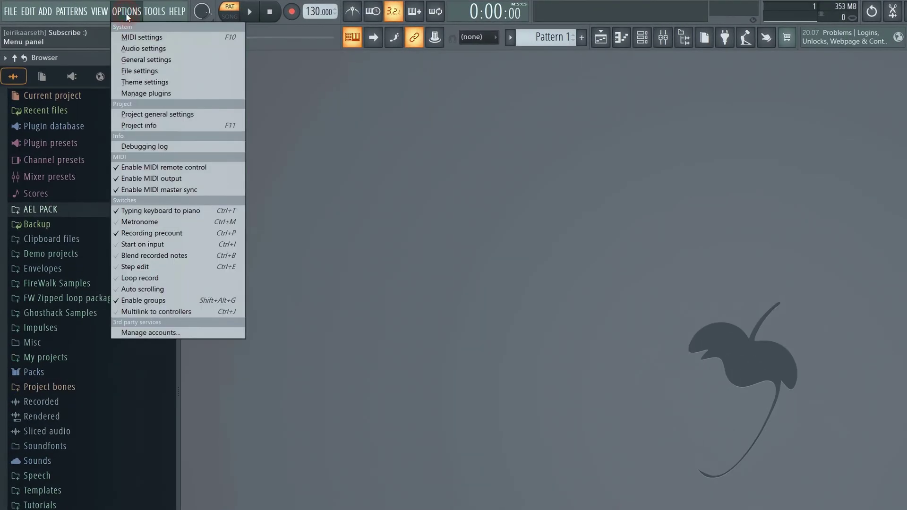
{"action": "left_click", "coordinate": [140, 36]}
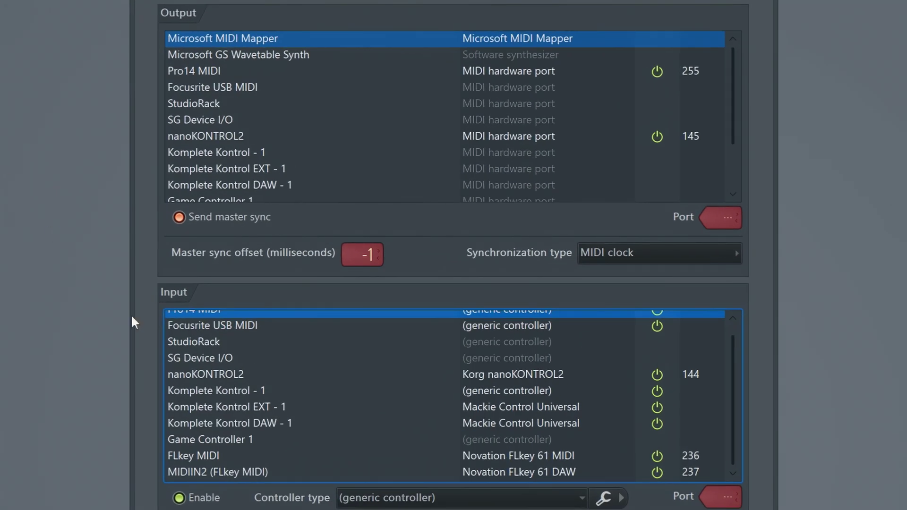
{"action": "scroll", "coordinate": [743, 427], "scroll_direction": "down", "scroll_amount": 1}
{"action": "scroll", "coordinate": [744, 427], "scroll_direction": "up", "scroll_amount": 1}
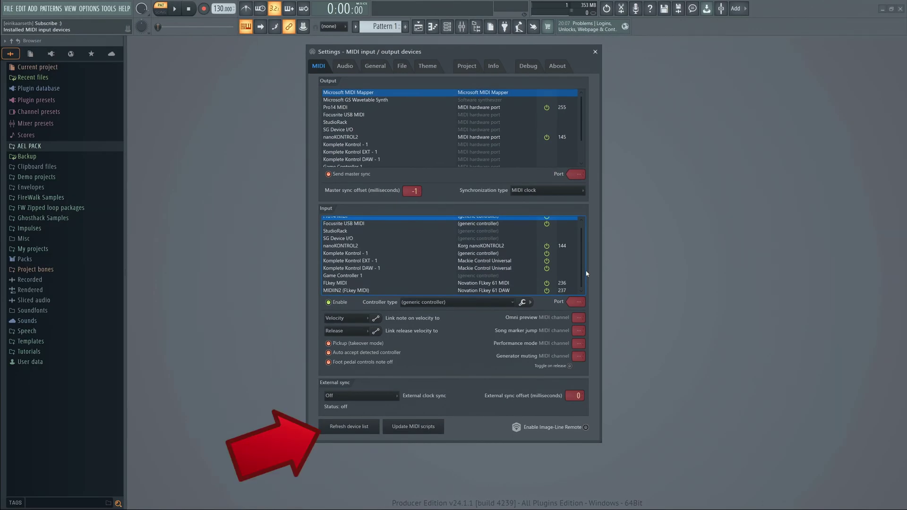
{"action": "left_click", "coordinate": [348, 426]}
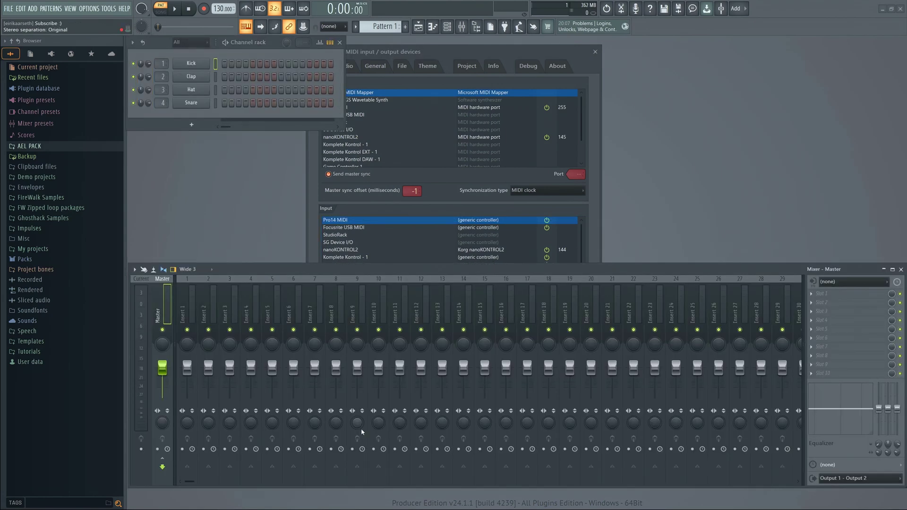
{"action": "left_click", "coordinate": [900, 268]}
{"action": "left_click", "coordinate": [339, 42]}
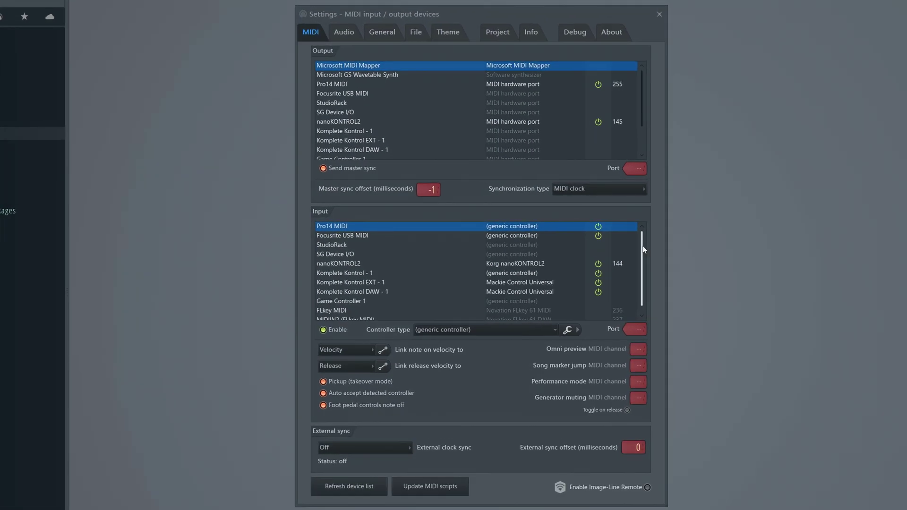
{"action": "left_click_drag", "start_coordinate": [640, 245], "coordinate": [629, 275]}
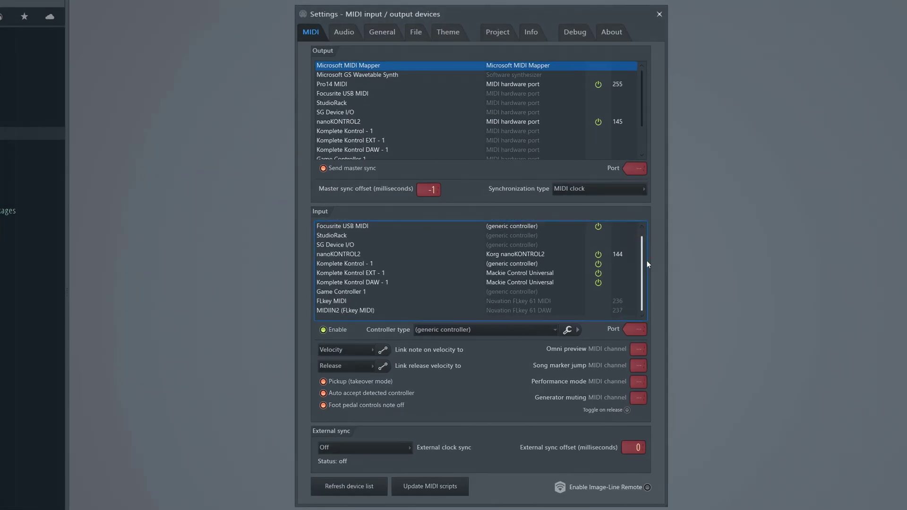
Enable the FLkey MIDI (port 236) and MIDIIN2 (FLkey MIDI, port 237) inputs.
{"action": "left_click", "coordinate": [336, 303]}
{"action": "left_click", "coordinate": [323, 329]}
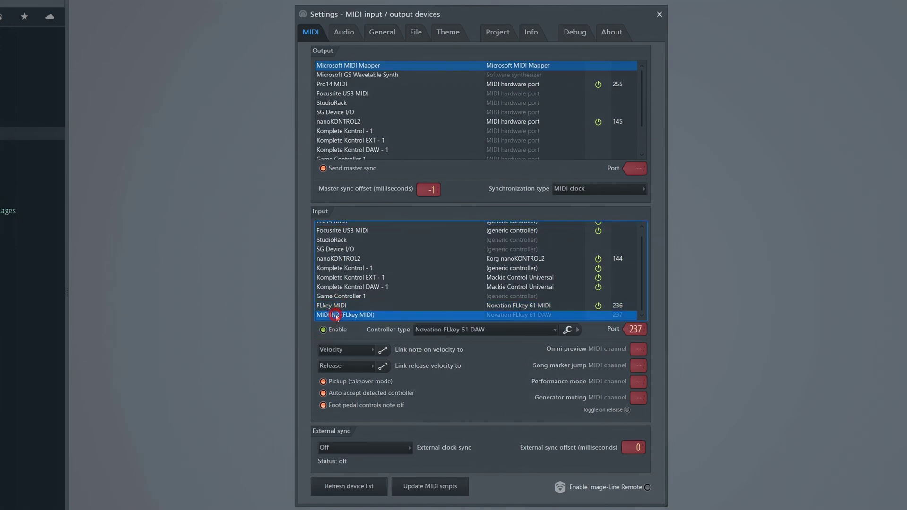
{"action": "left_click", "coordinate": [324, 329]}
{"action": "scroll", "coordinate": [635, 329], "scroll_direction": "up", "scroll_amount": 1}
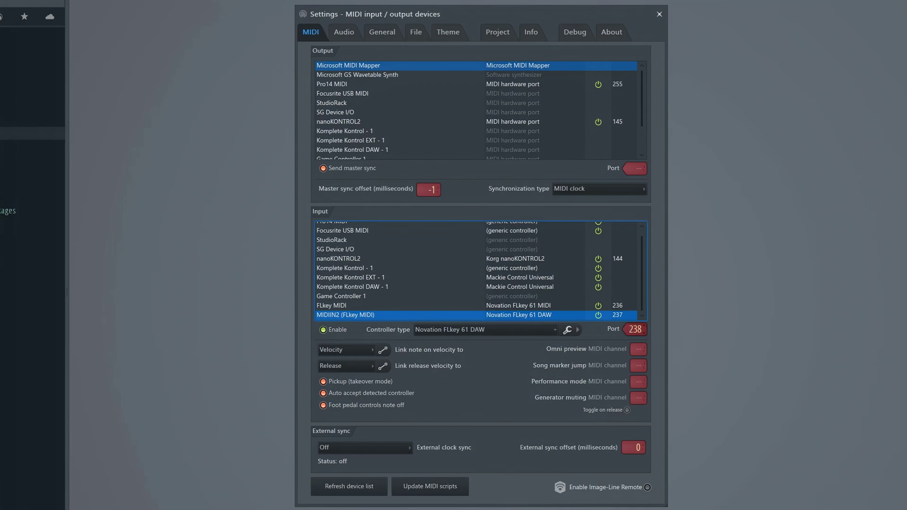
{"action": "scroll", "coordinate": [635, 328], "scroll_direction": "down", "scroll_amount": 1}
{"action": "left_click", "coordinate": [617, 305]}
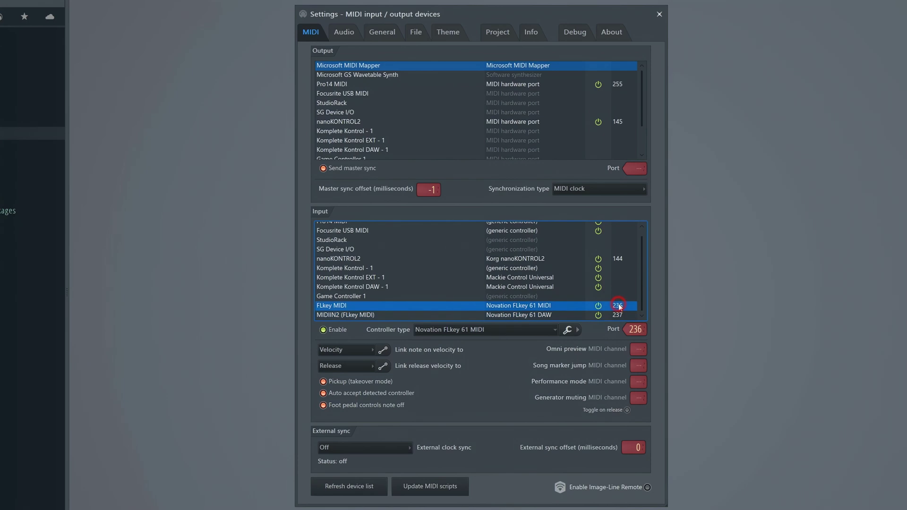
{"action": "scroll", "coordinate": [635, 330], "scroll_direction": "up", "scroll_amount": 4}
{"action": "scroll", "coordinate": [635, 329], "scroll_direction": "down", "scroll_amount": 3}
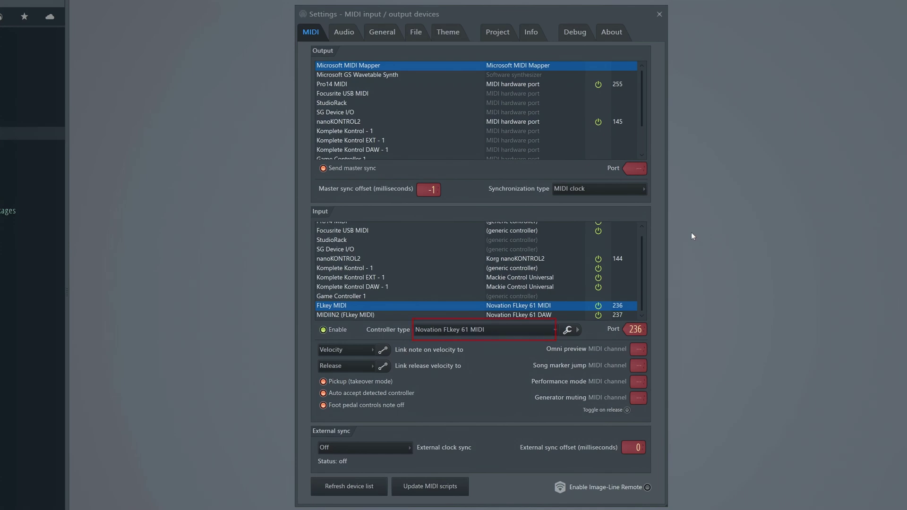
Set the MIDIIN2 (FLkey MIDI) input's controller type to Novation FLkey 61 DAW.
{"action": "left_click", "coordinate": [422, 314]}
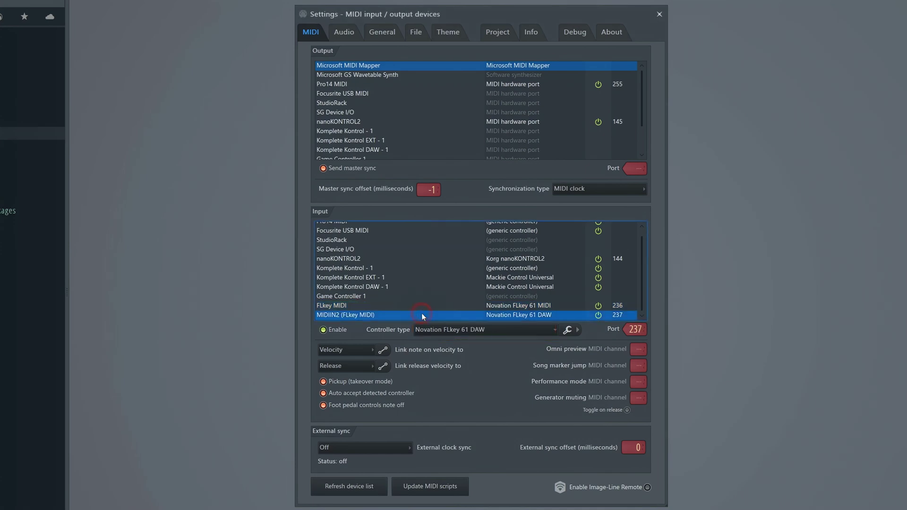
{"action": "left_click", "coordinate": [491, 328]}
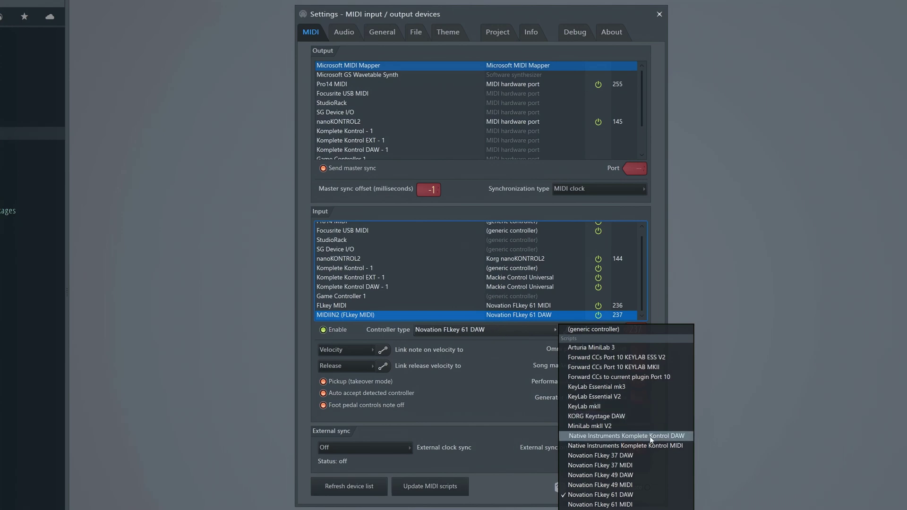
{"action": "left_click", "coordinate": [639, 495]}
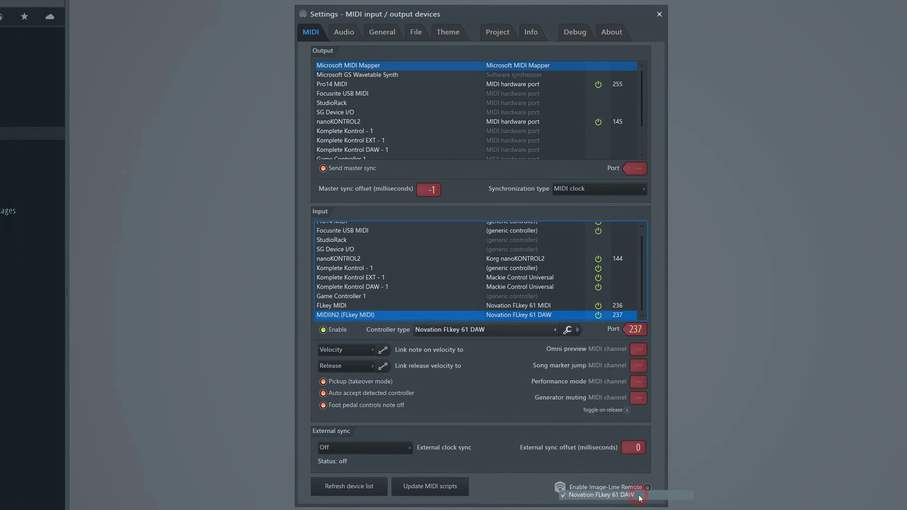
Set the FLkey MIDI input's controller type to Novation FLkey 61 MIDI.
{"action": "left_click", "coordinate": [539, 307]}
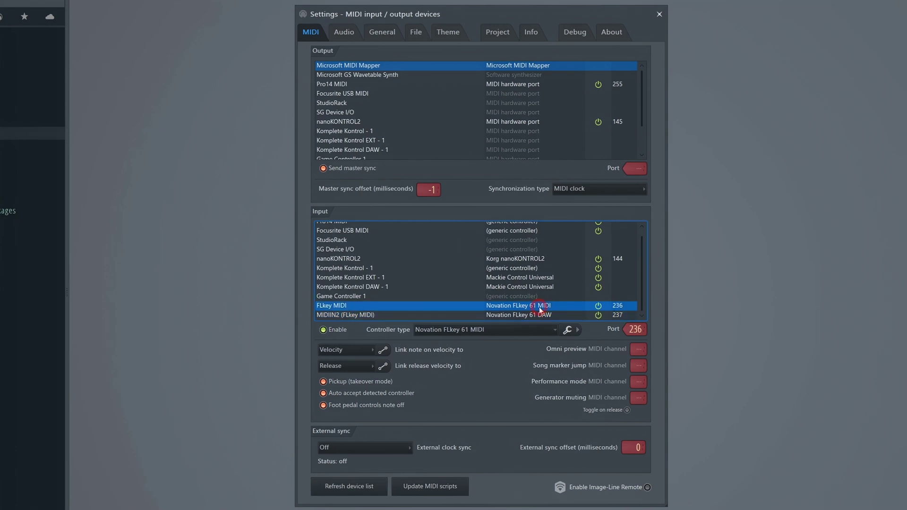
{"action": "left_click", "coordinate": [519, 330]}
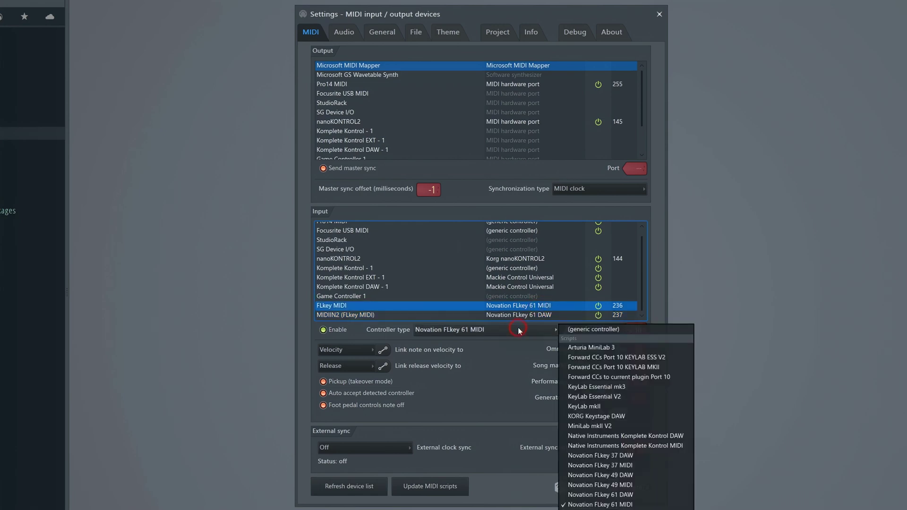
{"action": "left_click", "coordinate": [655, 505]}
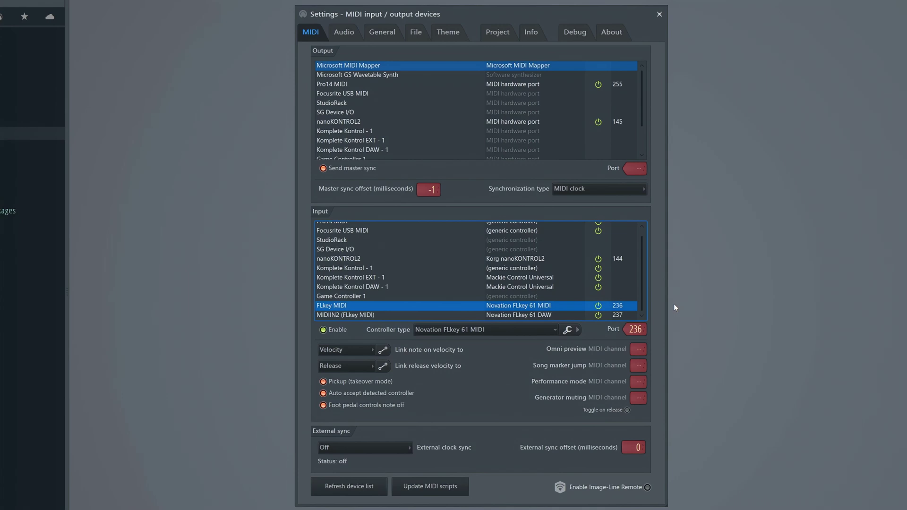
Update MIDI scripts and confirm the FLkey MIDI and MIDIOUT2 outputs use ports 236 and 237.
{"action": "left_click", "coordinate": [437, 488]}
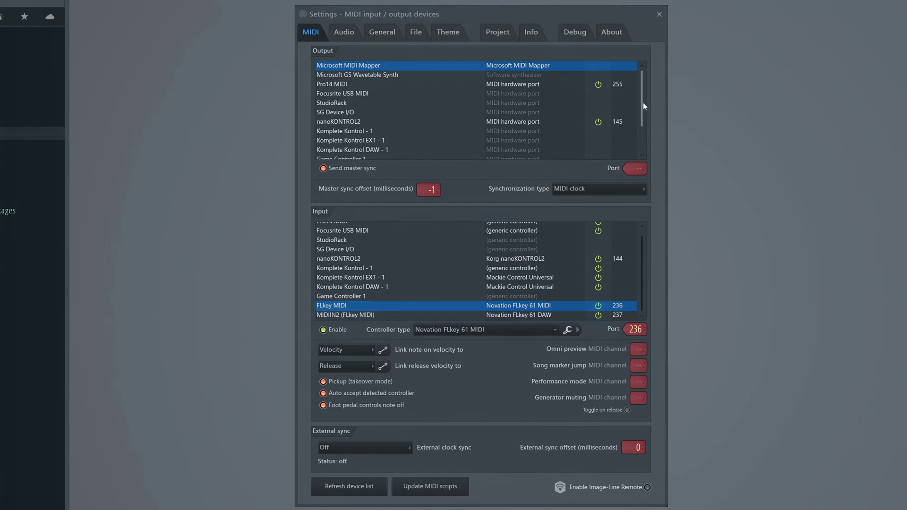
{"action": "left_click_drag", "start_coordinate": [644, 90], "coordinate": [650, 136]}
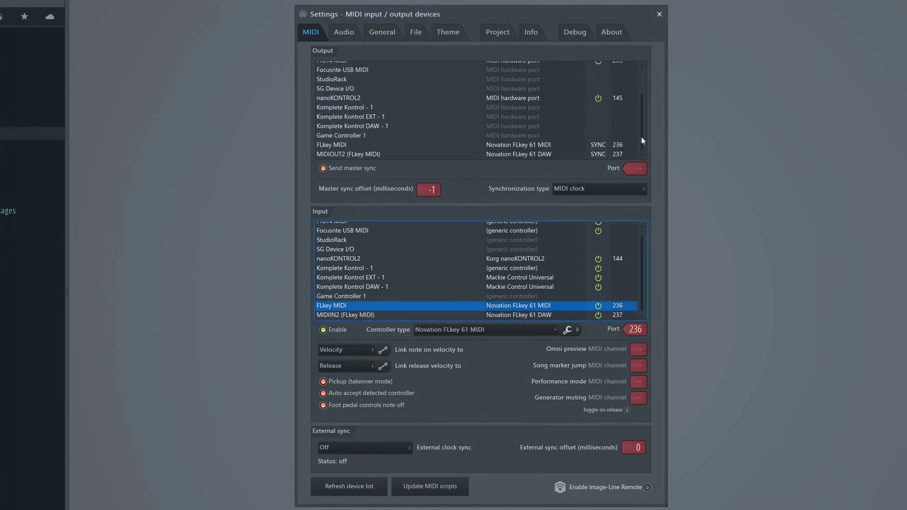
{"action": "left_click", "coordinate": [522, 145]}
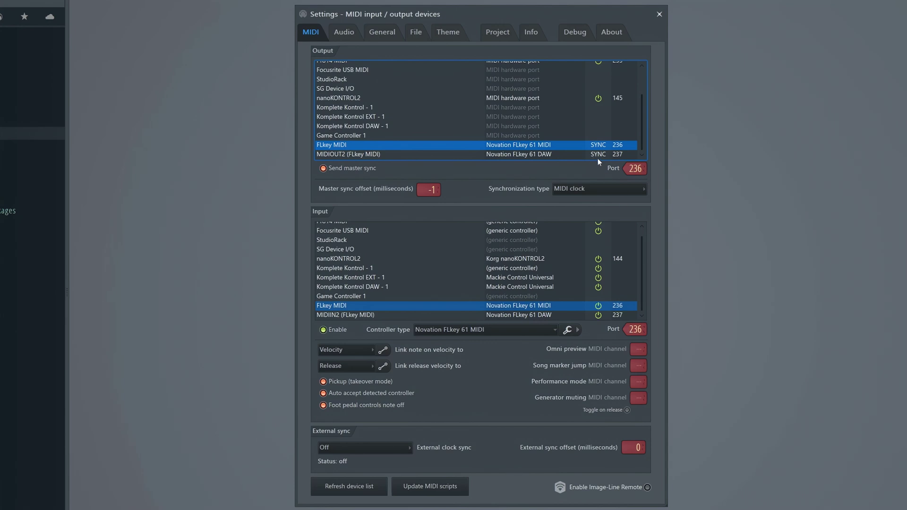
{"action": "left_click", "coordinate": [547, 155]}
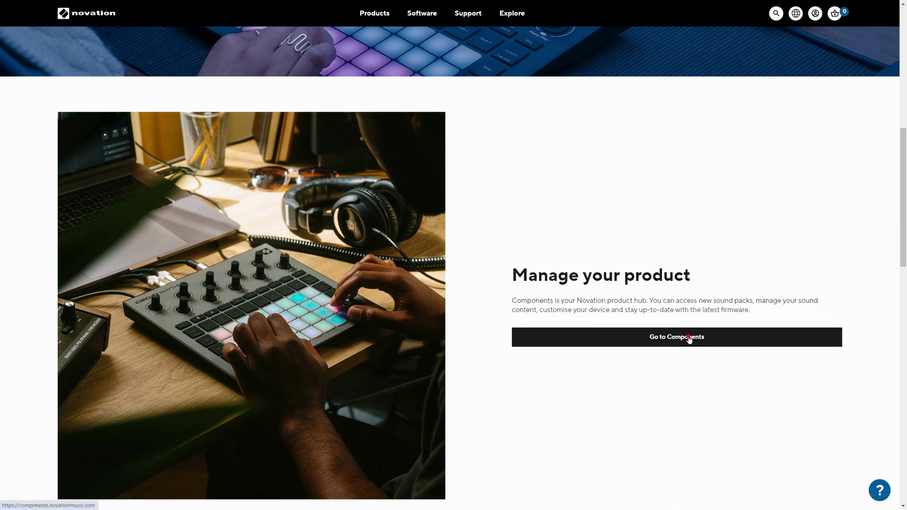
Go to Novation Components and start the FLkey firmware update.
{"action": "left_click", "coordinate": [749, 338]}
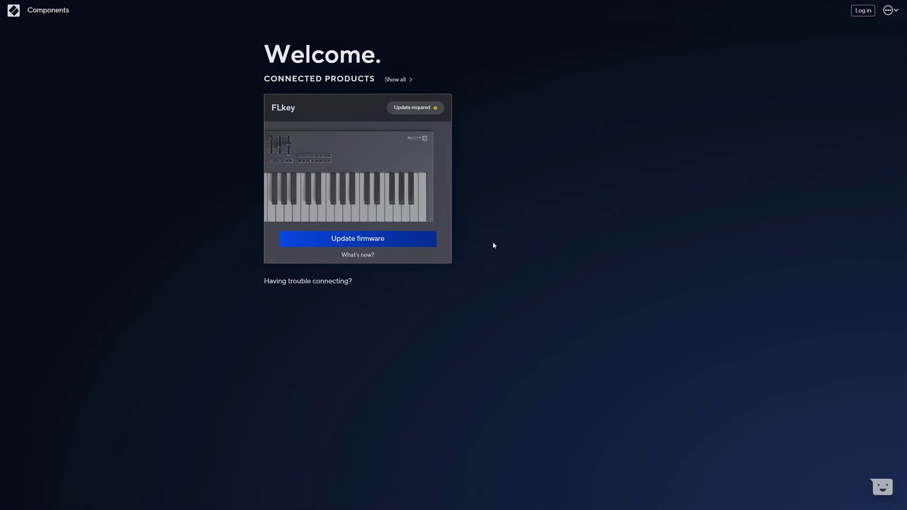
{"action": "left_click", "coordinate": [358, 239]}
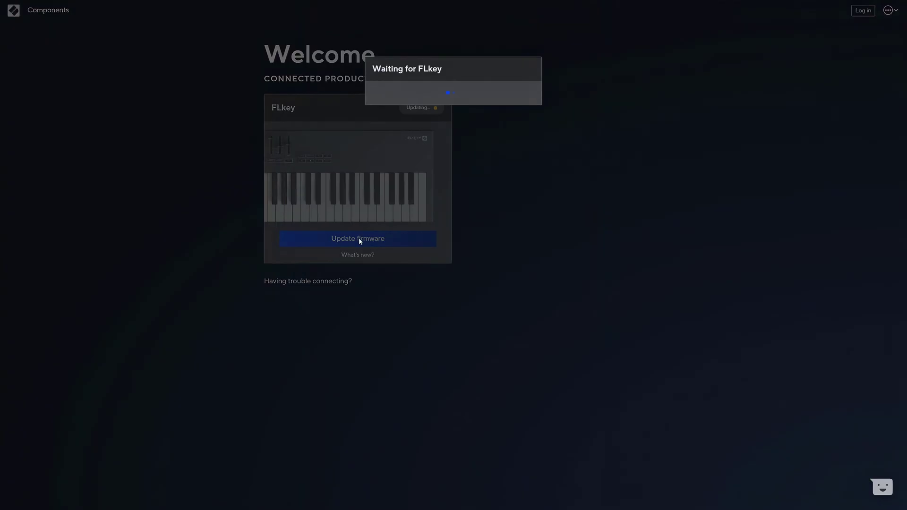